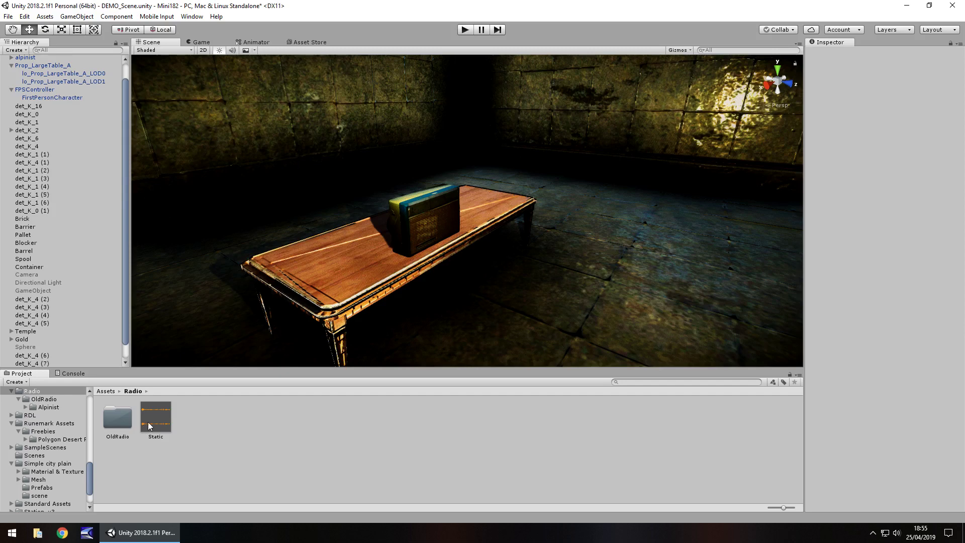
Select the alpinist radio object in the Hierarchy to show its Transform
click(26, 58)
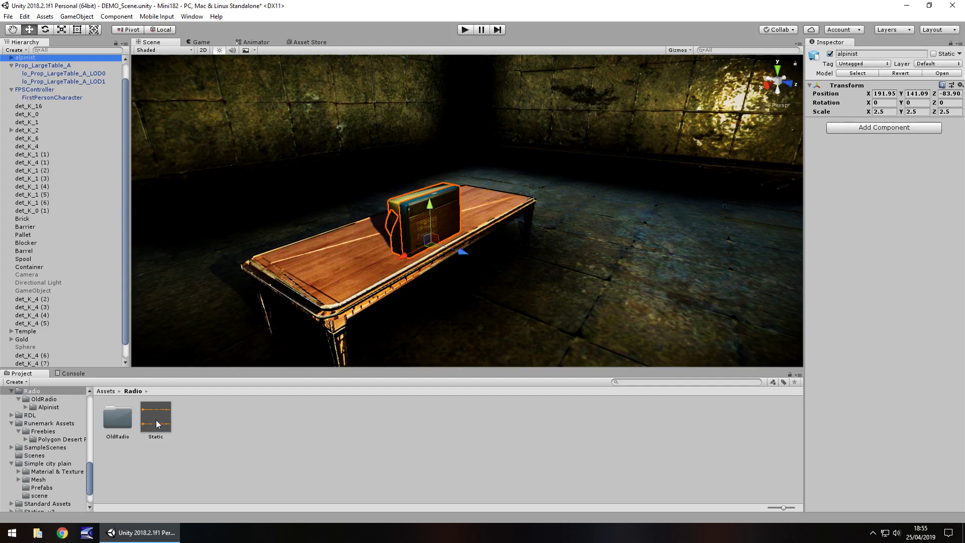
Add an Audio Source with the Static clip to the radio and test it in Play mode
drag(158, 424, 873, 180)
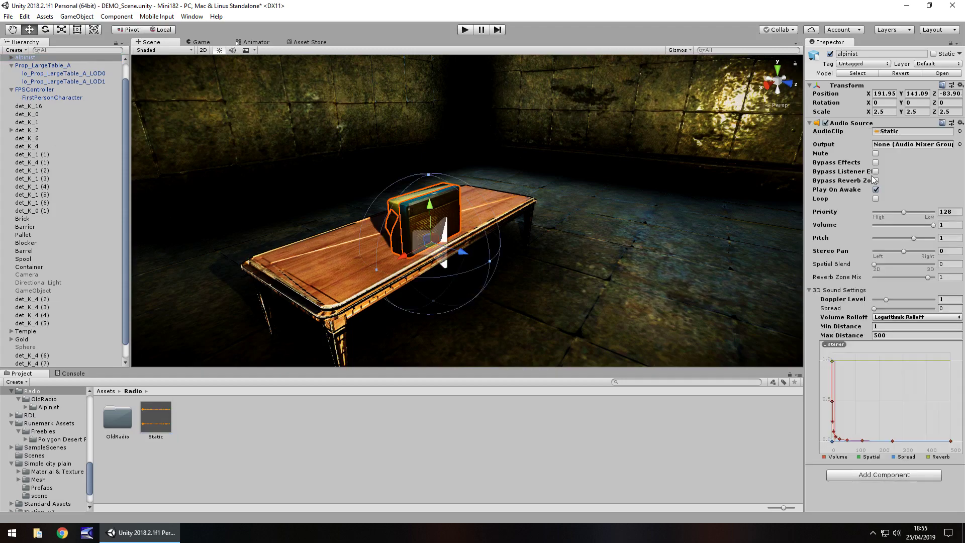
click(465, 30)
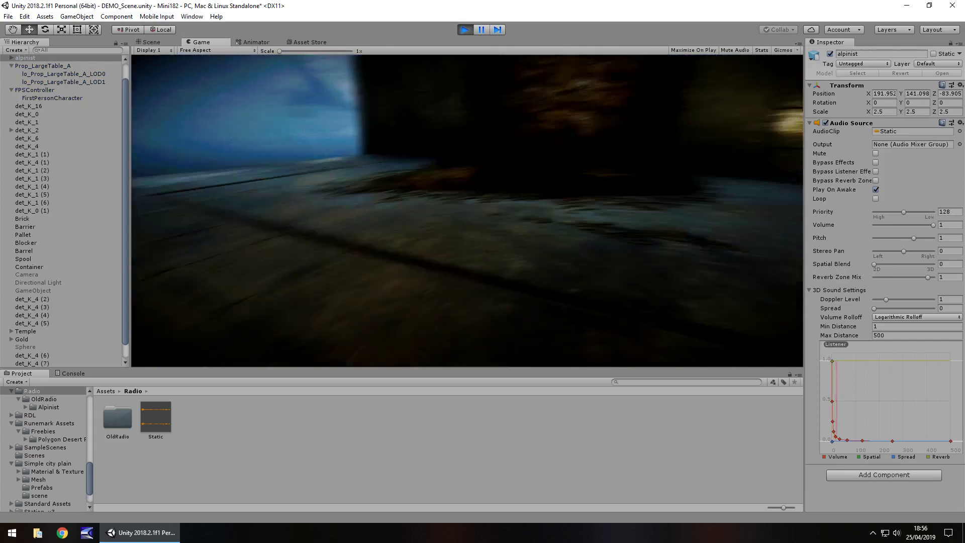
key(ctrl+p)
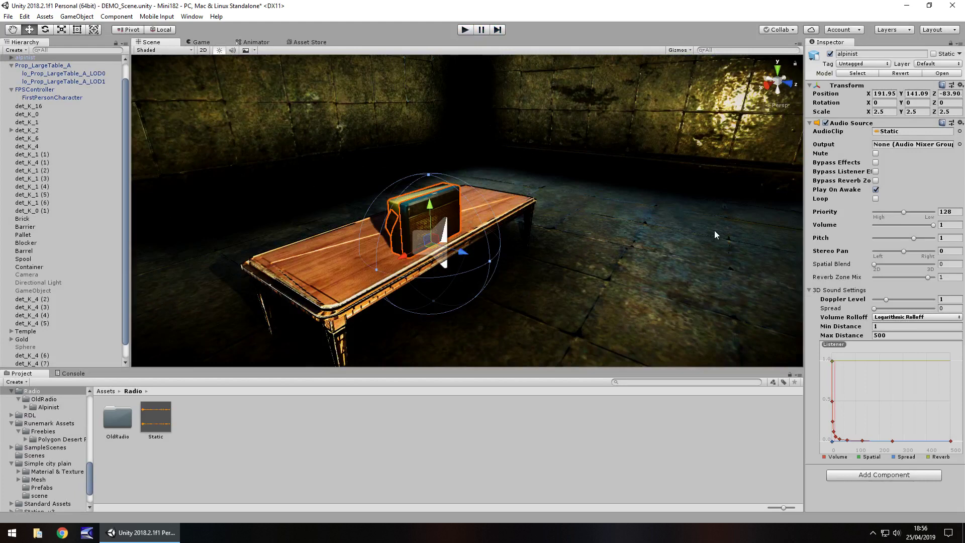
click(810, 289)
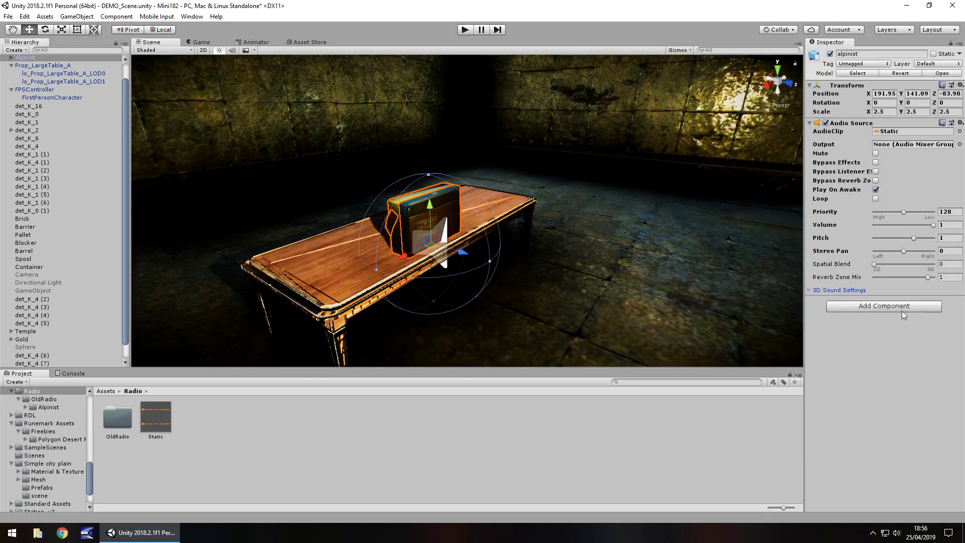
click(812, 290)
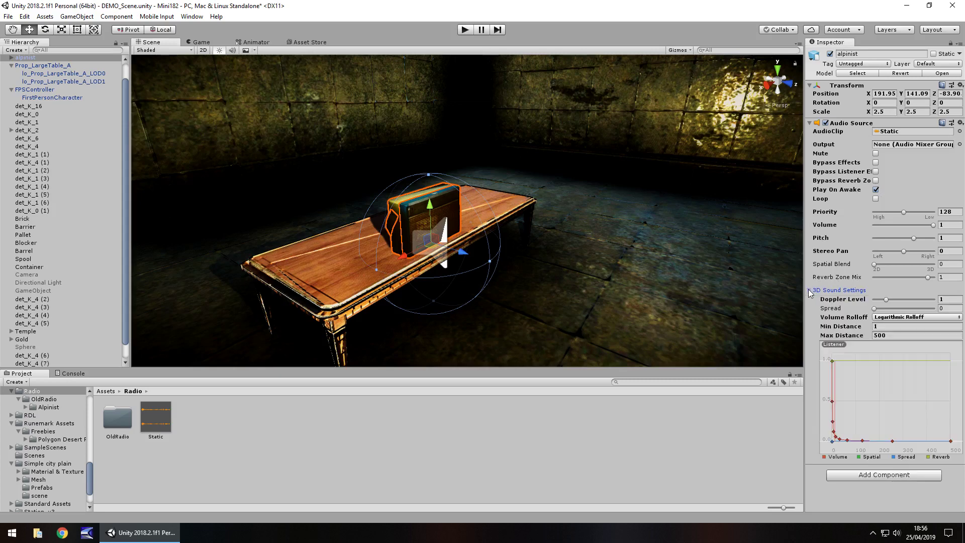
click(810, 291)
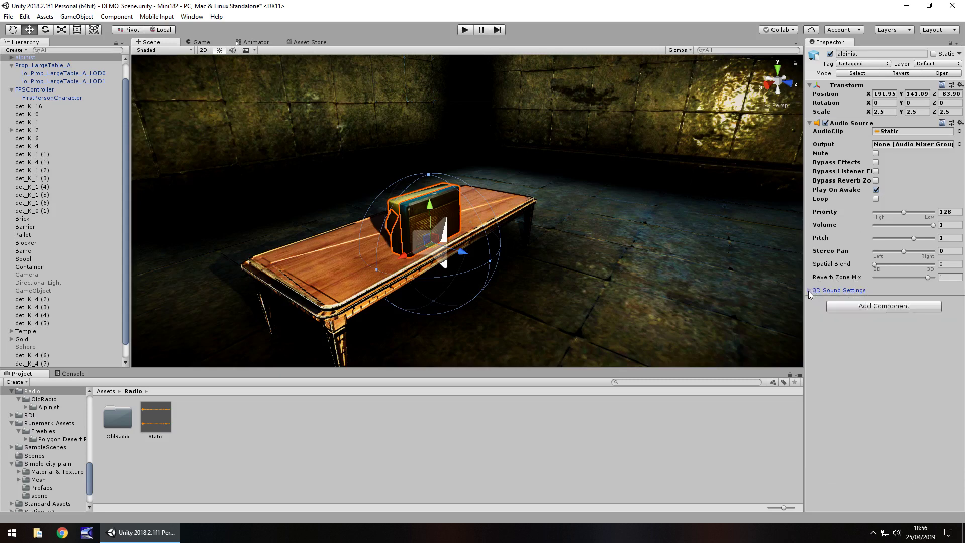
click(809, 291)
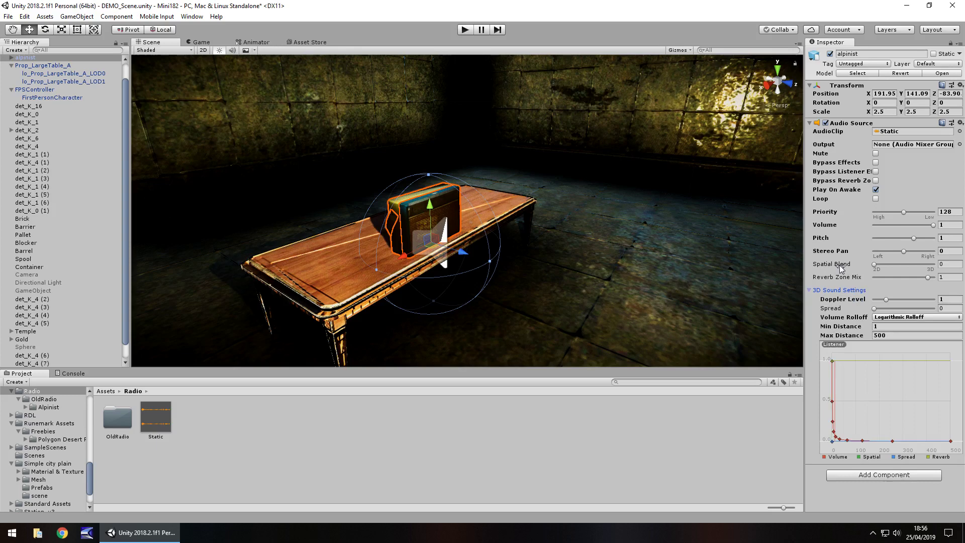
Set Spatial Blend to 1 (3D), then walk toward and away from the radio in Play mode
drag(874, 265, 945, 265)
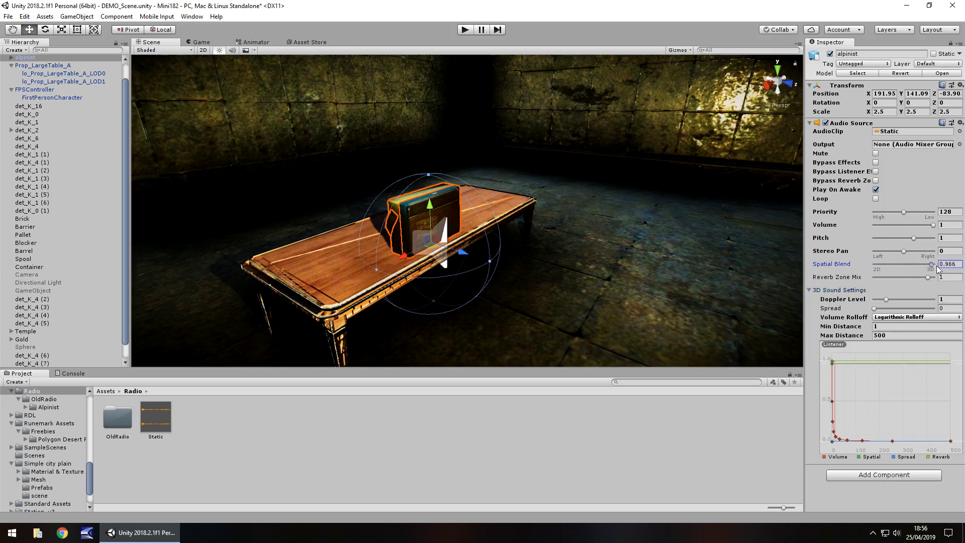
click(464, 31)
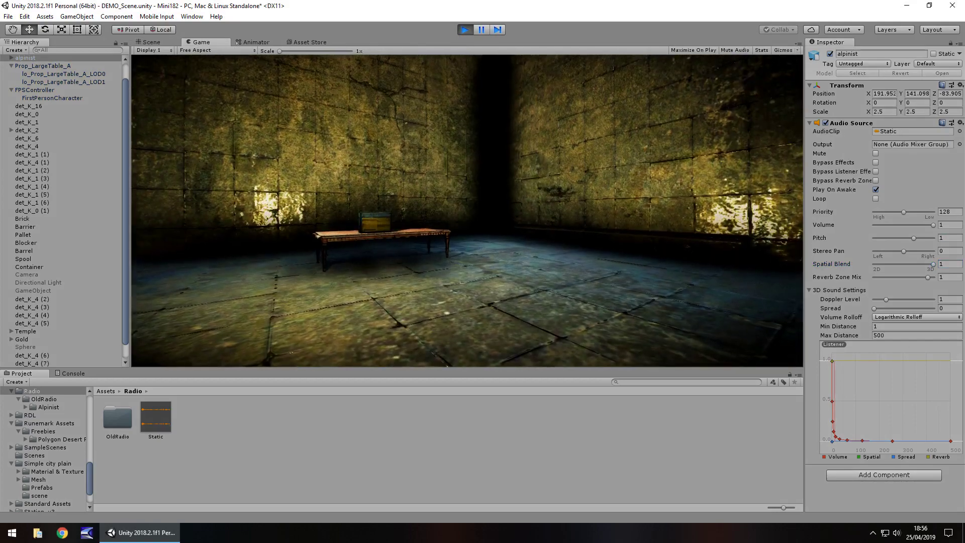
key(w)
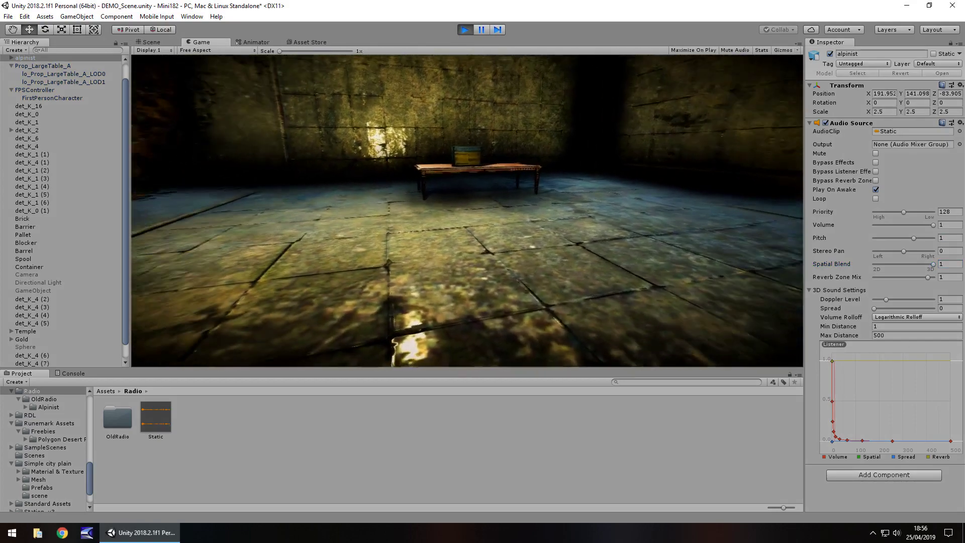
key(w)
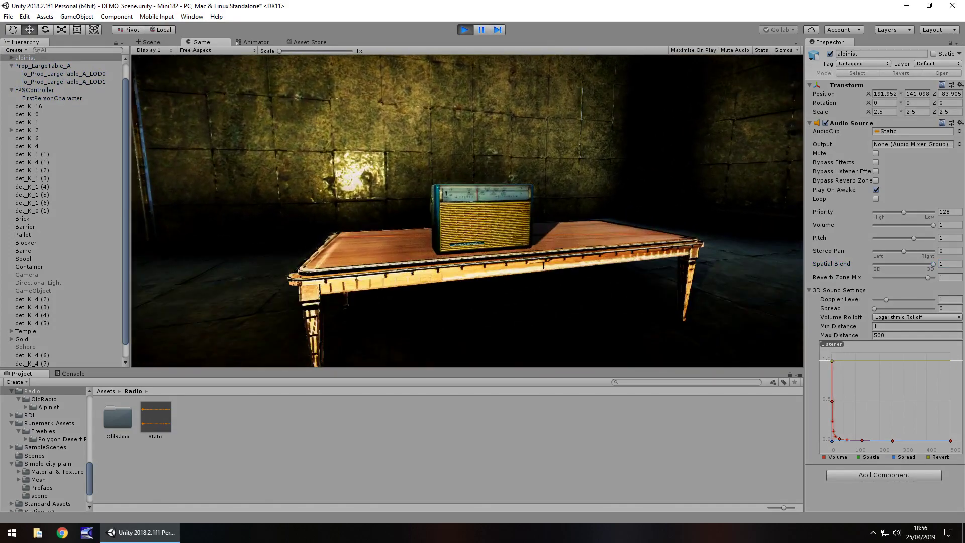
key(s)
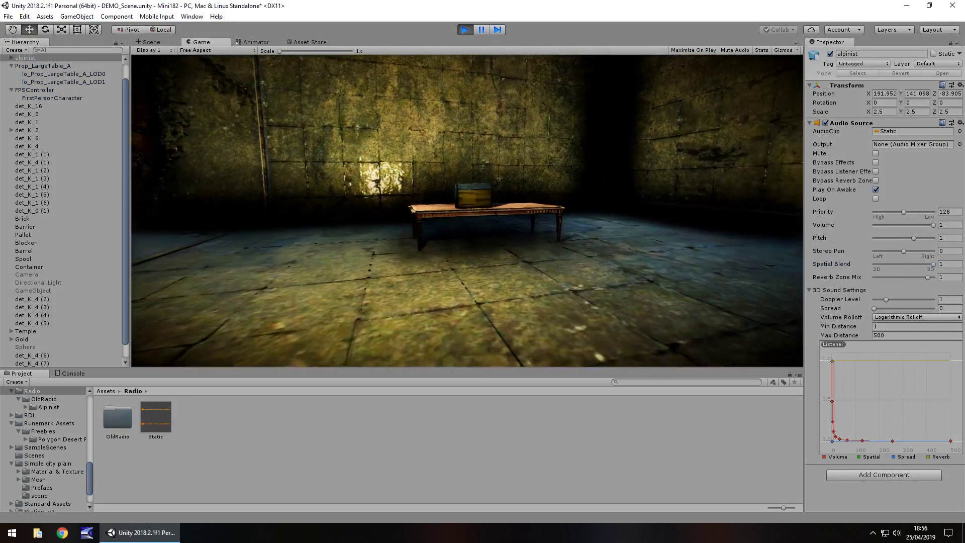
key(s)
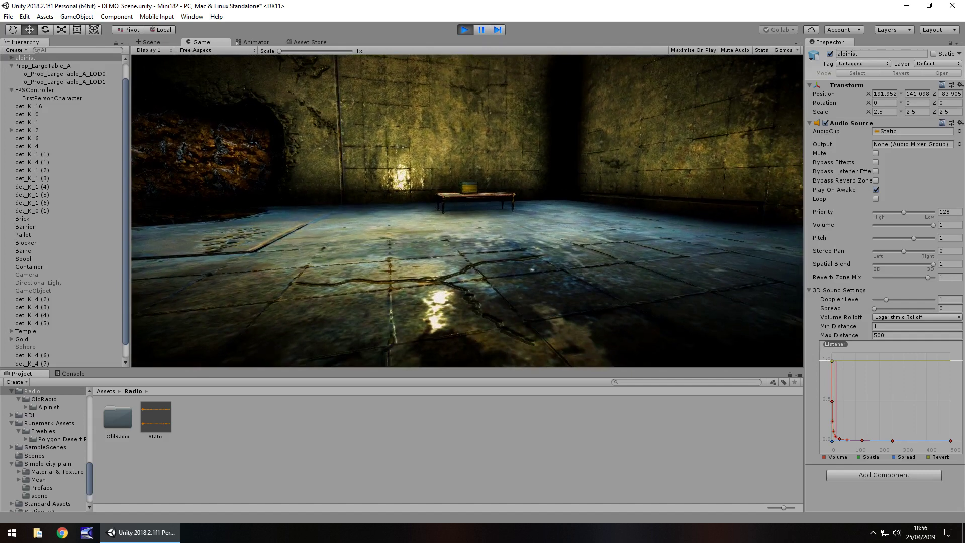
key(ctrl+p)
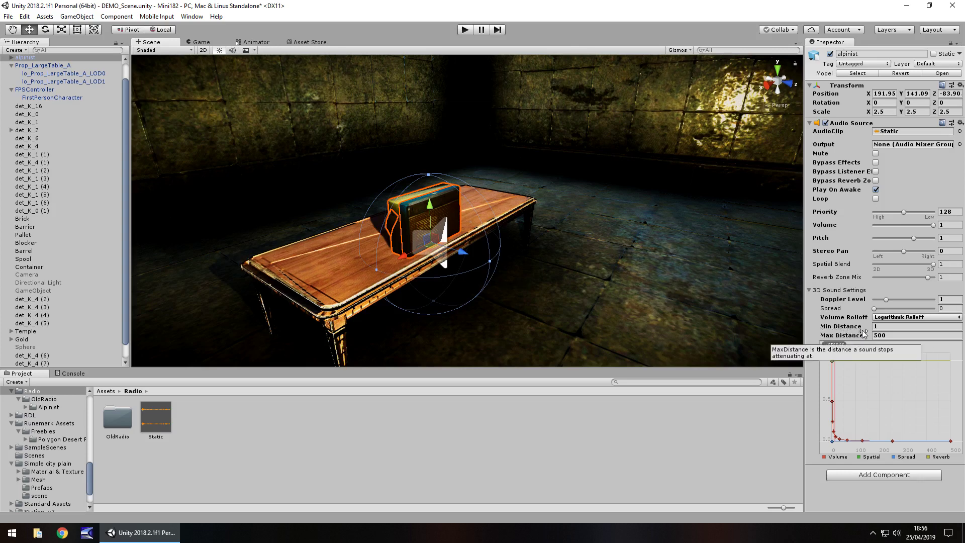
Change the Audio Source's Volume Rolloff from Logarithmic to Linear Rolloff
mouse_move(849, 331)
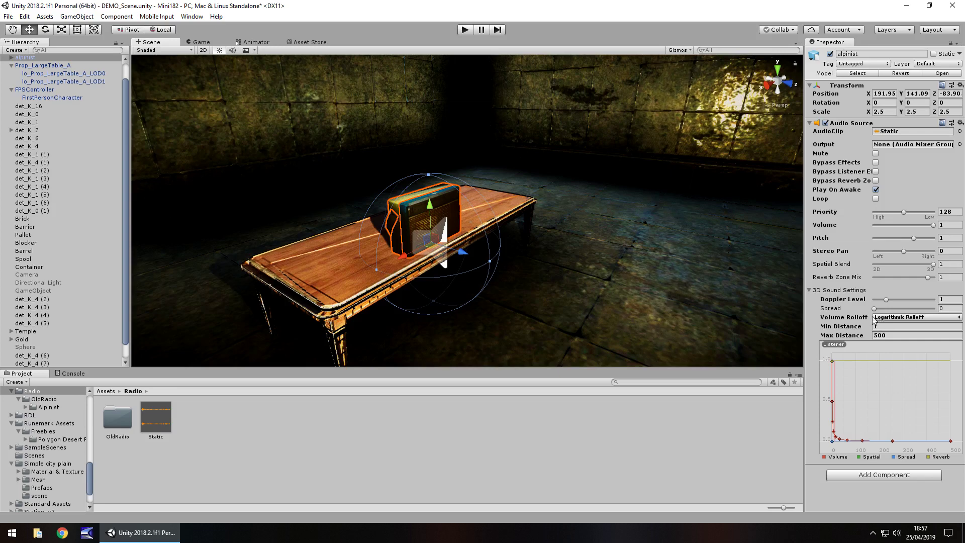
click(880, 318)
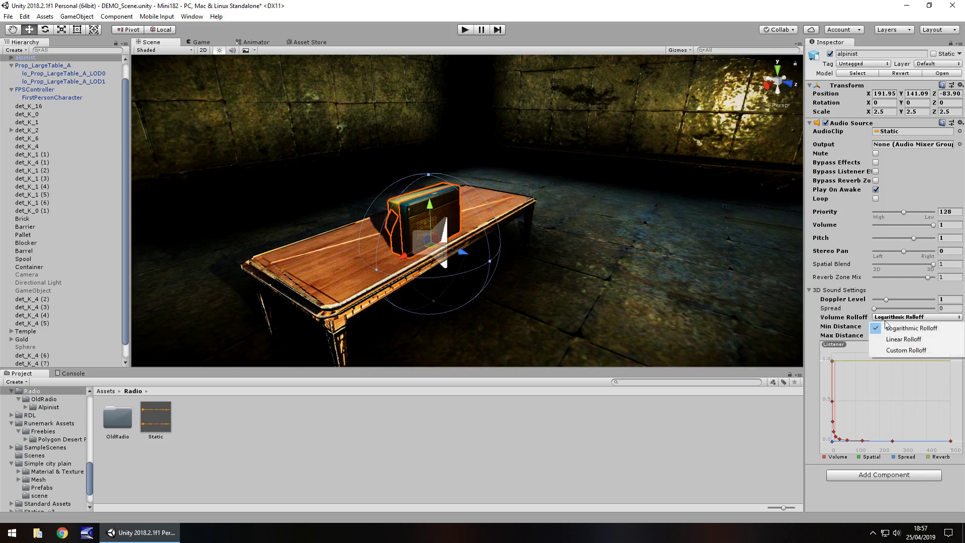
click(904, 340)
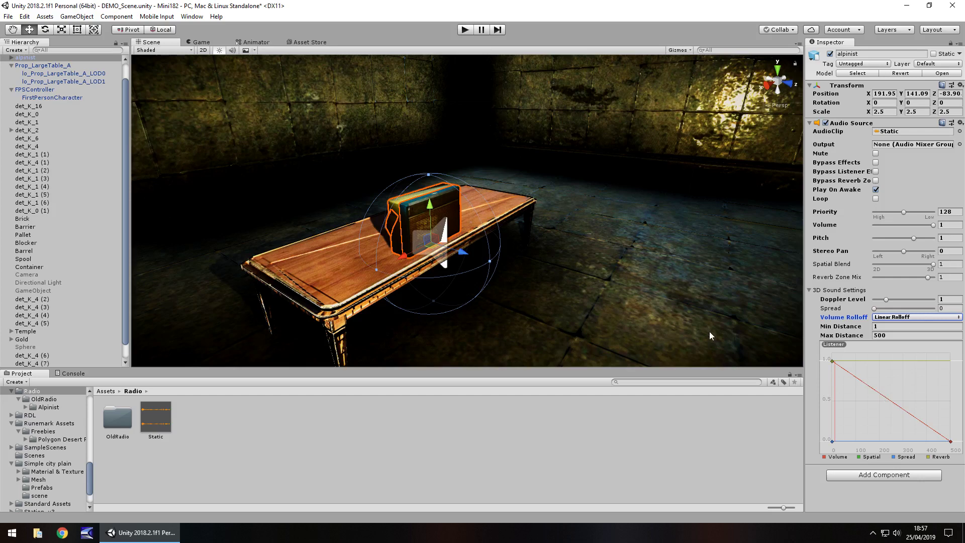
click(908, 317)
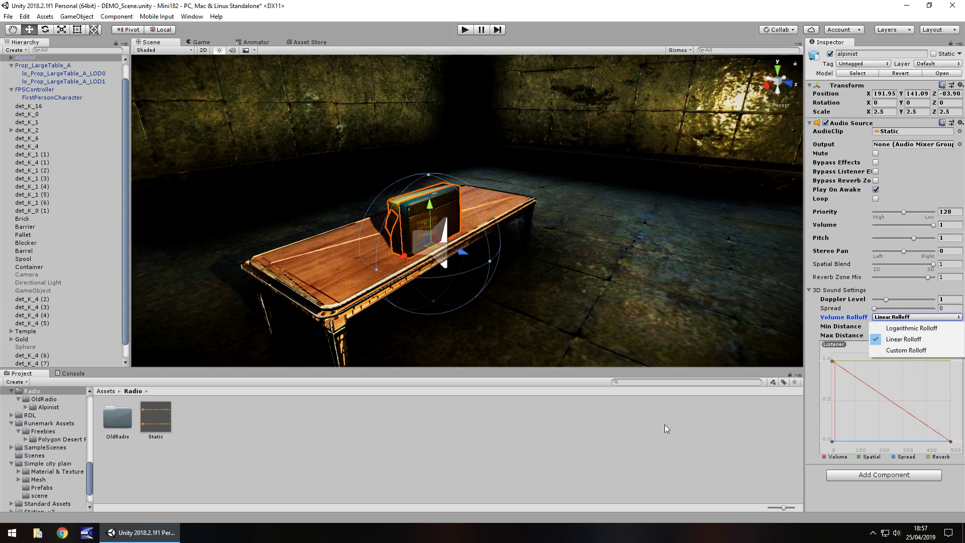
click(829, 500)
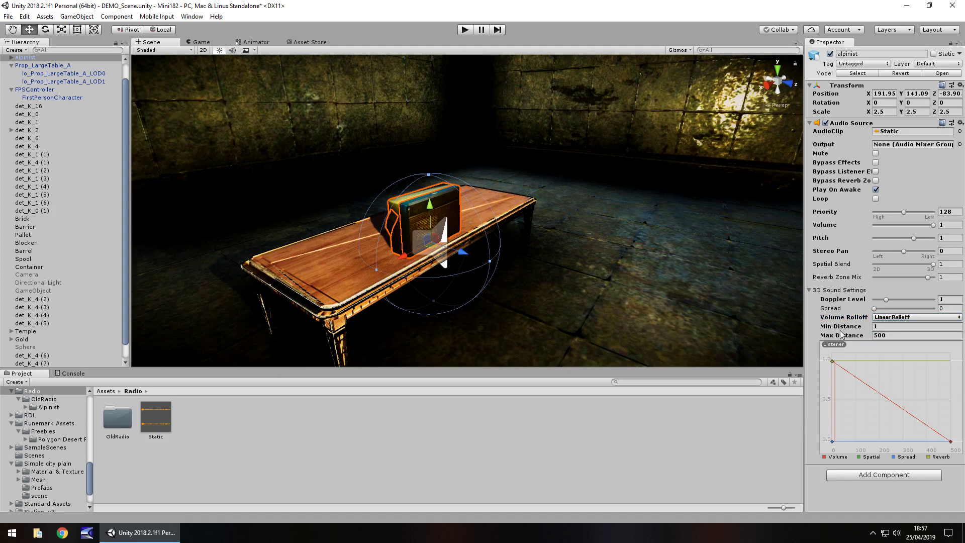
Run the game, walk up to and back from the radio, then stop Play mode
click(465, 31)
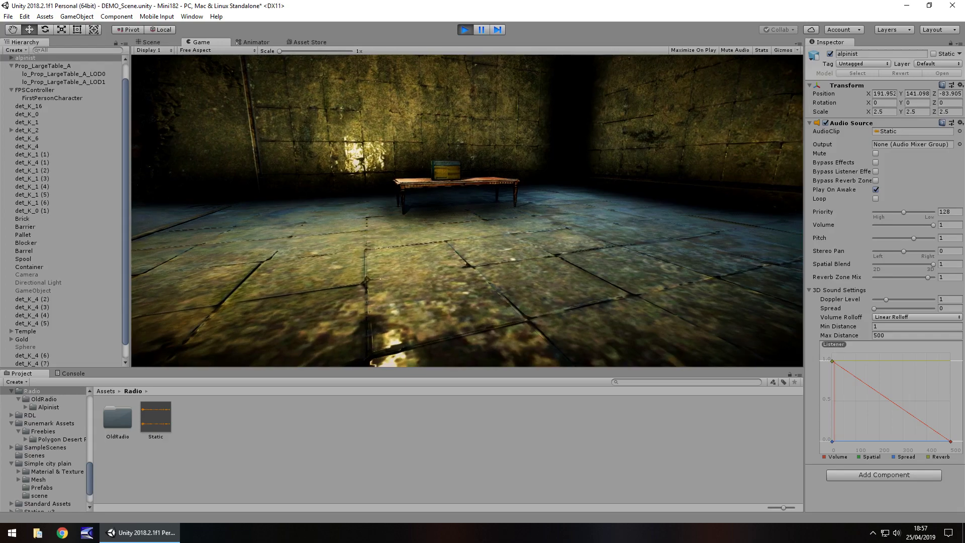
key(w)
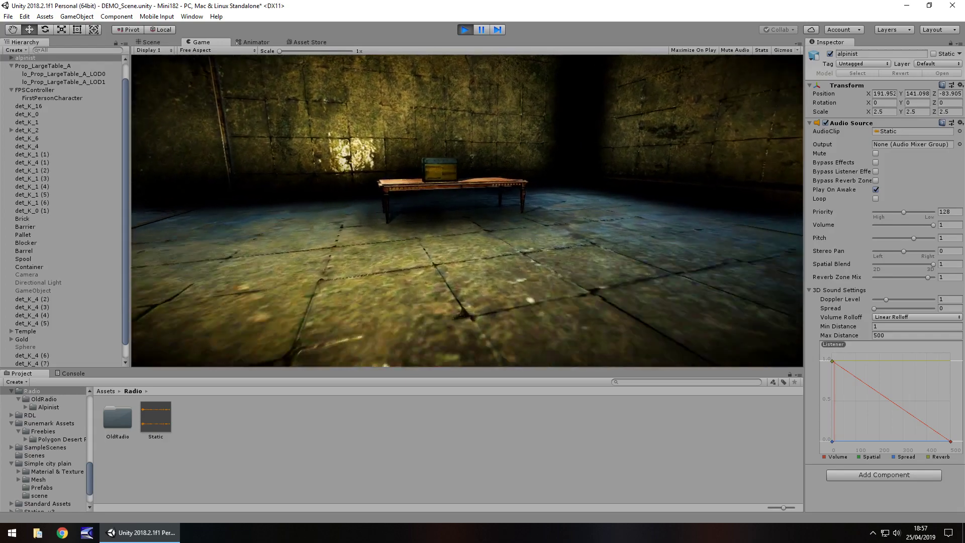
key(s)
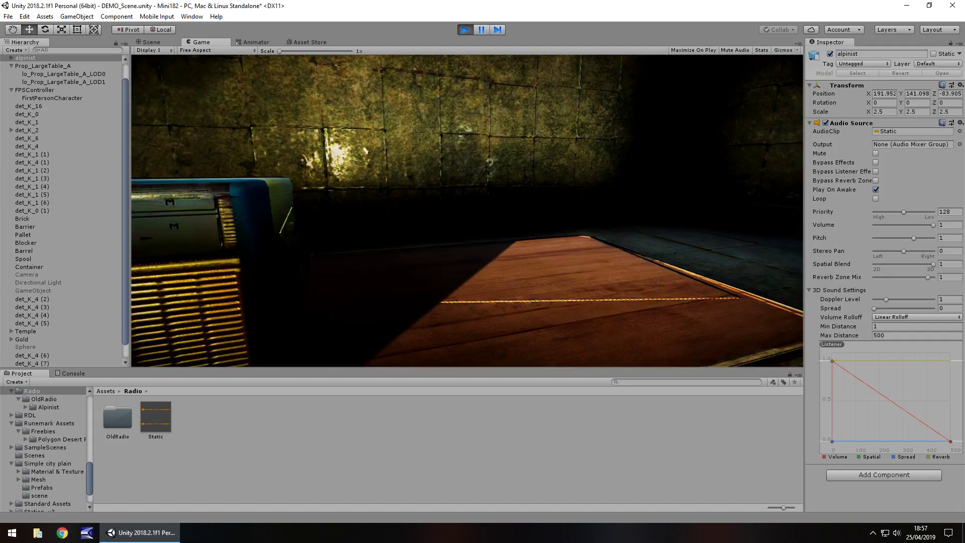
key(ctrl+p)
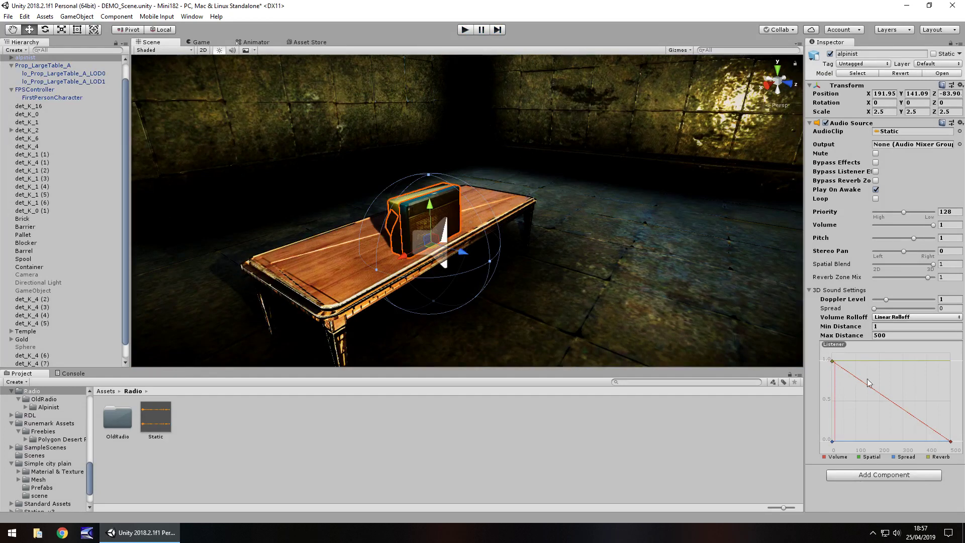
Set Max Distance to 101 and walk toward the radio in Play mode to test it
click(891, 335)
text(101)
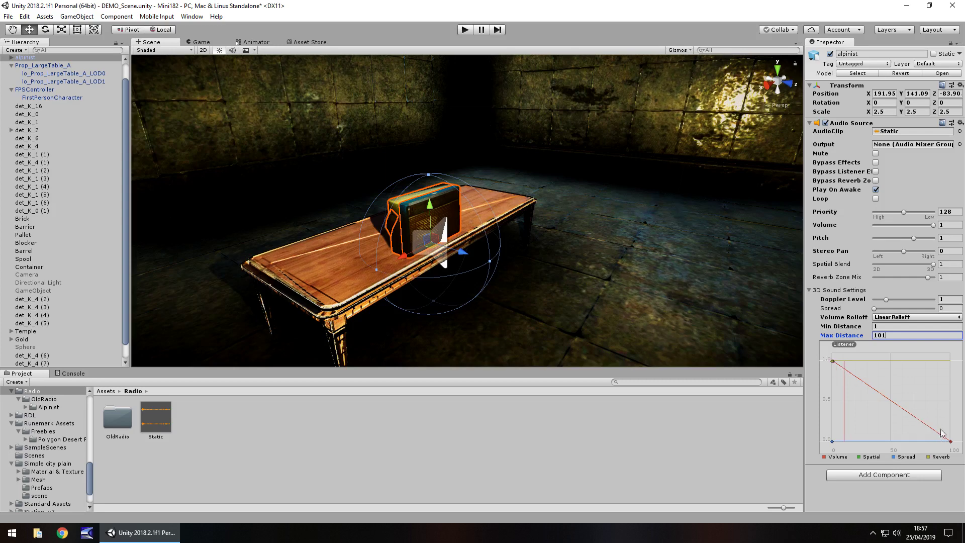
click(466, 31)
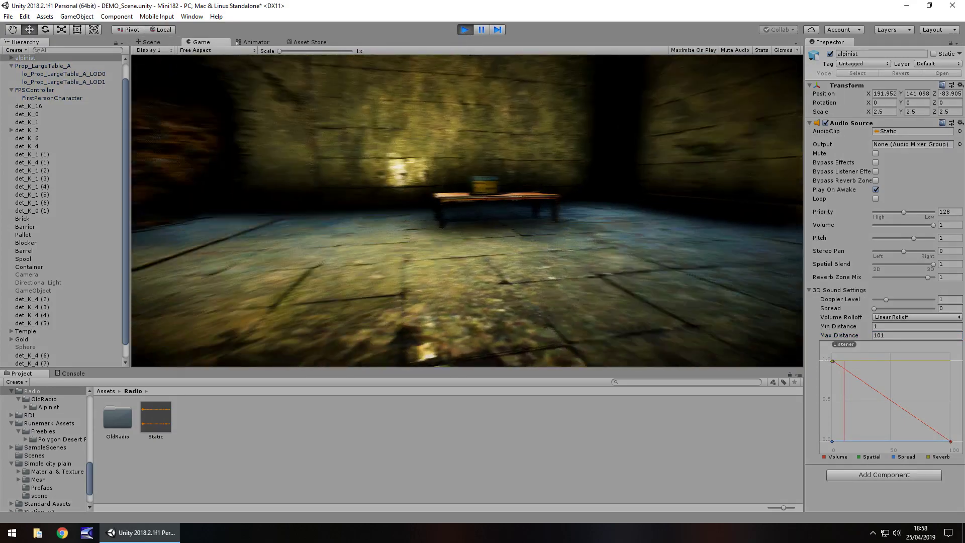
key(w)
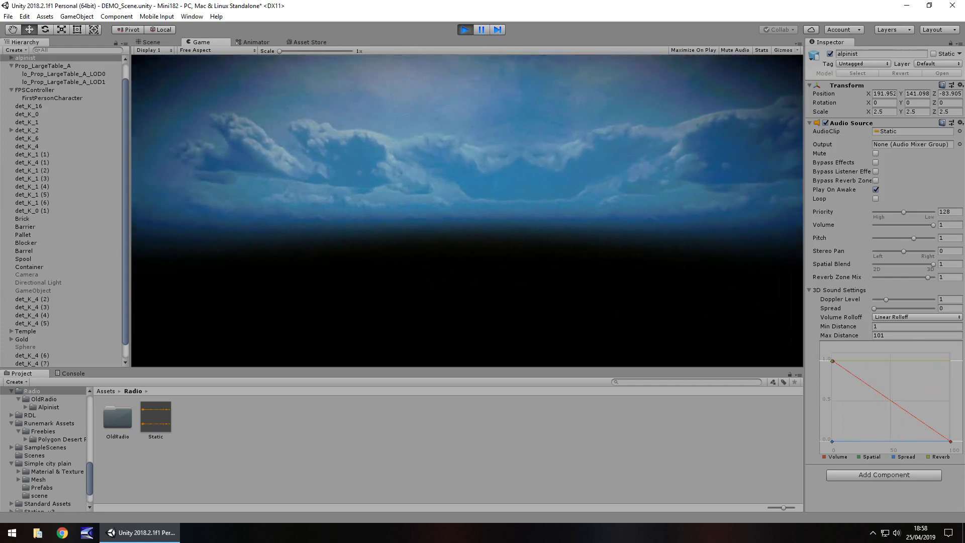
key(ctrl+p)
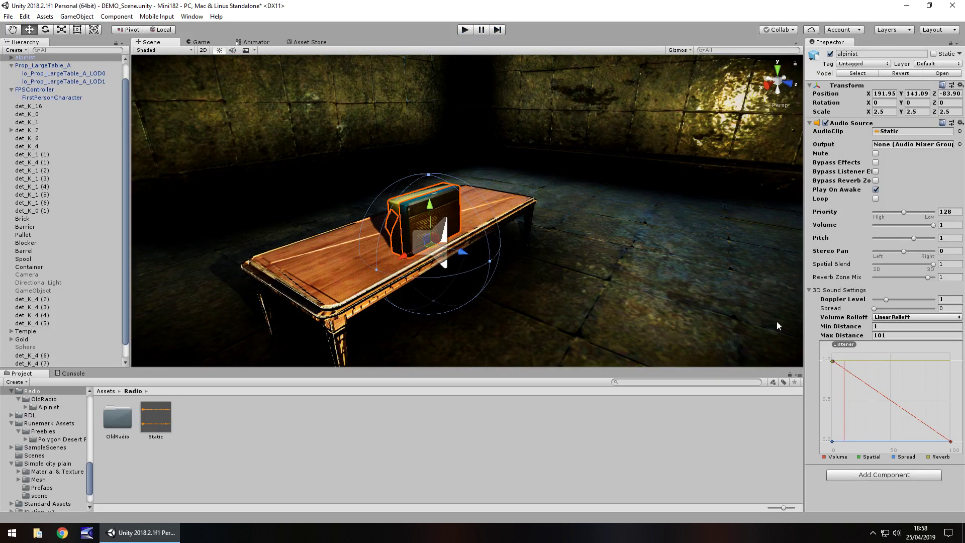
Set Max Distance to 10 and walk toward and away from the radio in Play mode
click(894, 335)
text(10)
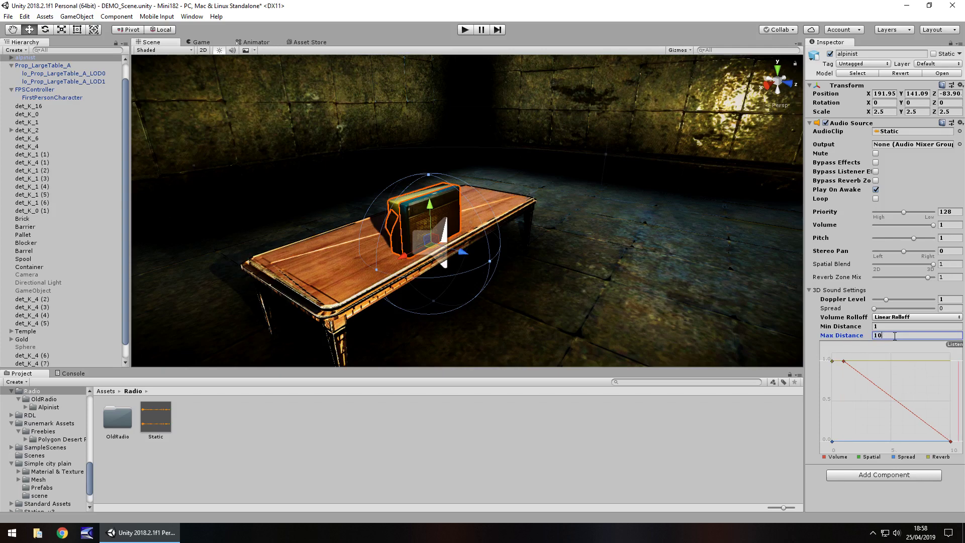
click(464, 29)
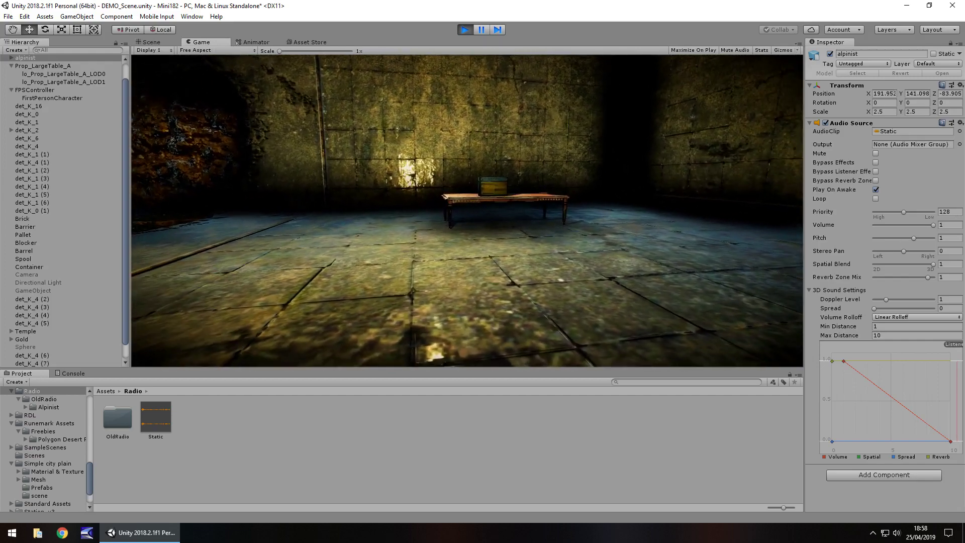
key(w)
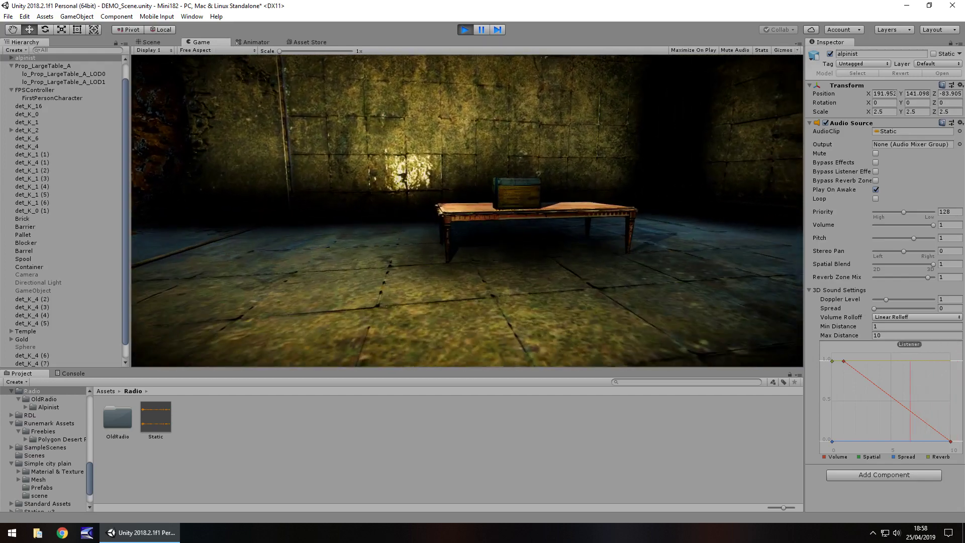
key(s)
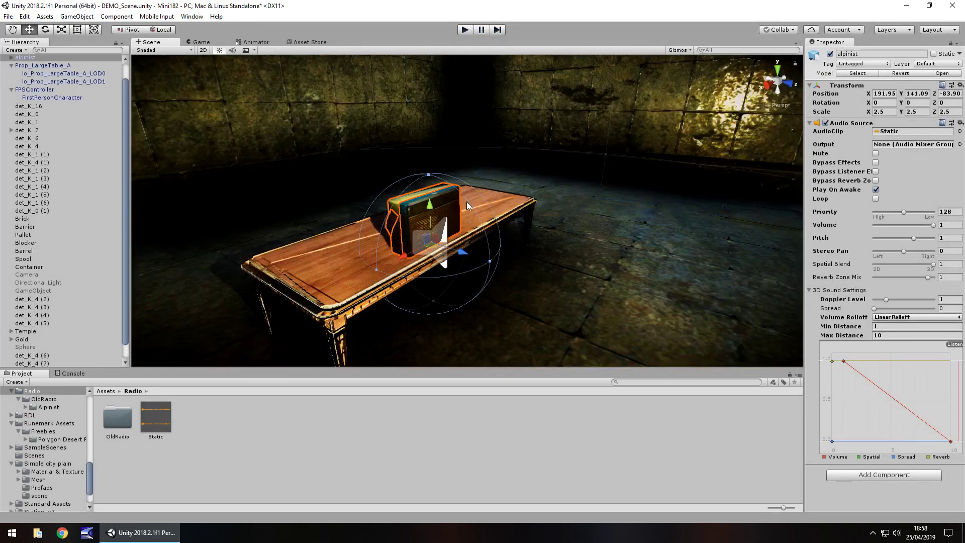
Choose Logarithmic Rolloff, drag a curve key down for a Custom Rolloff, and set Max Distance 25
click(909, 317)
click(911, 338)
click(905, 317)
click(904, 328)
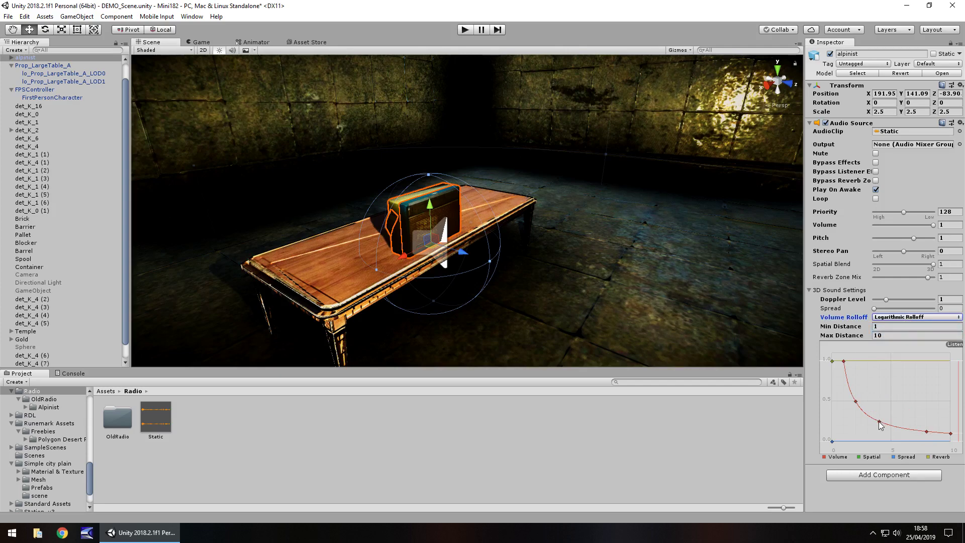
mouse_move(880, 423)
mouse_down()
mouse_move(877, 406)
mouse_move(872, 429)
mouse_move(888, 426)
mouse_up()
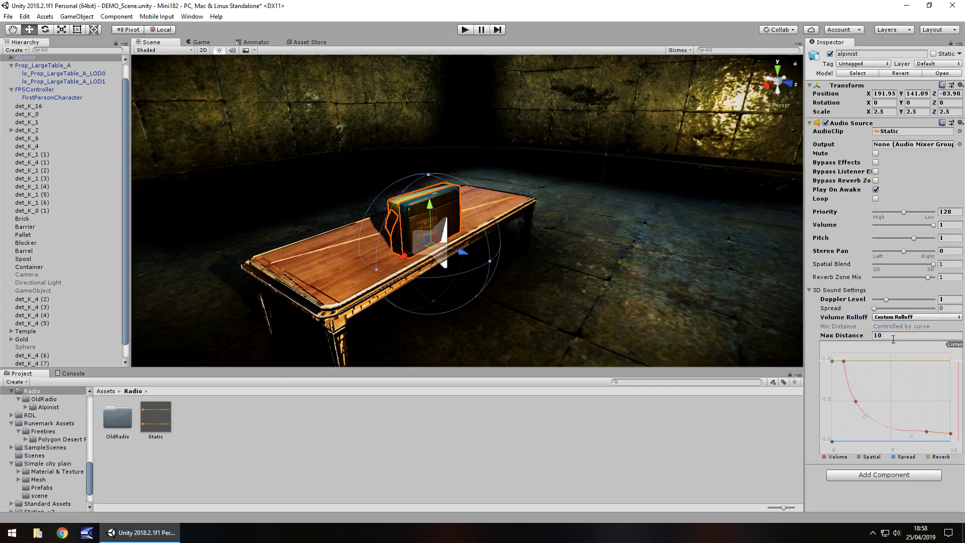
click(894, 335)
text(25)
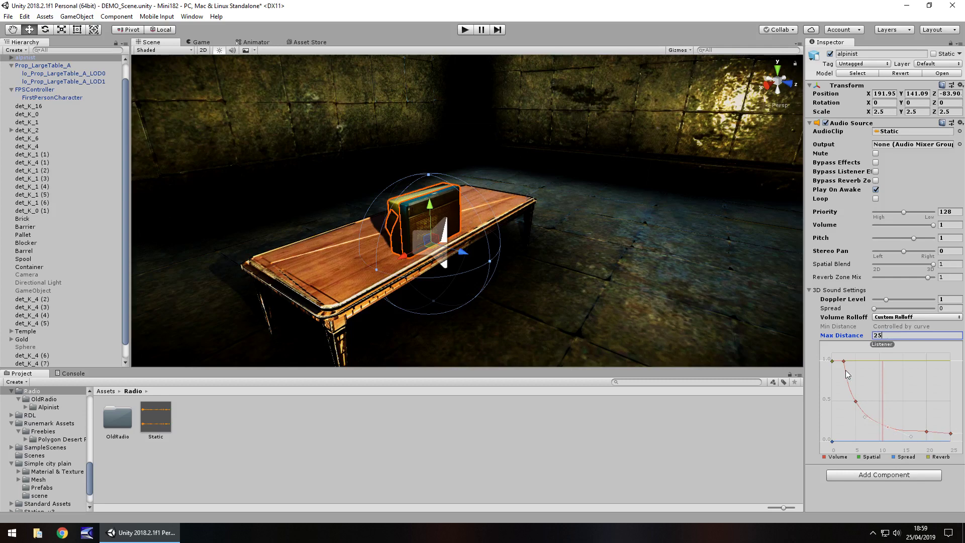
click(465, 30)
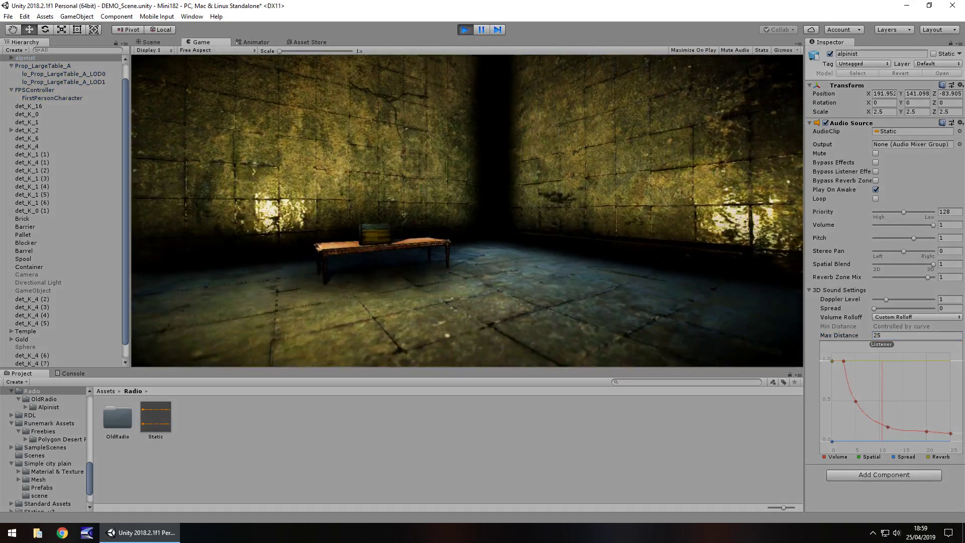
key(s)
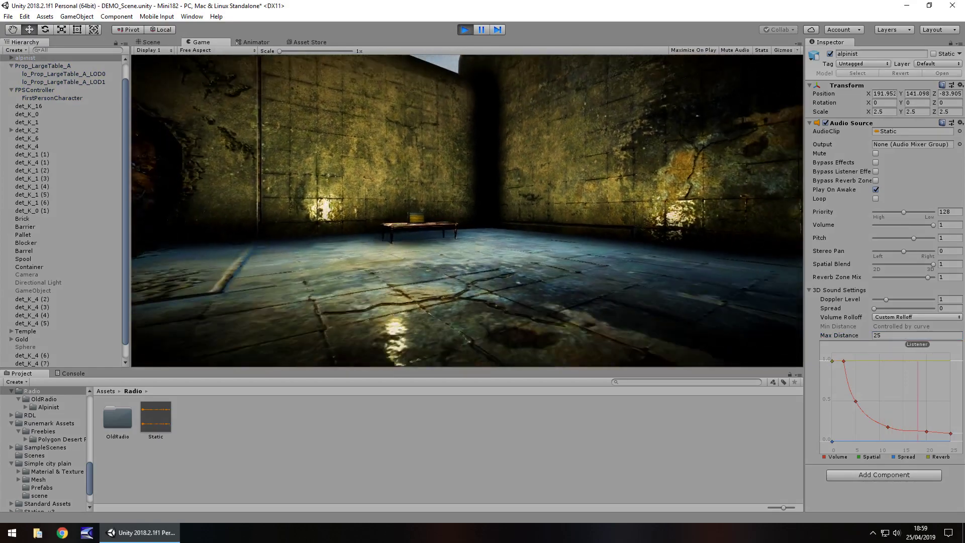
key(w)
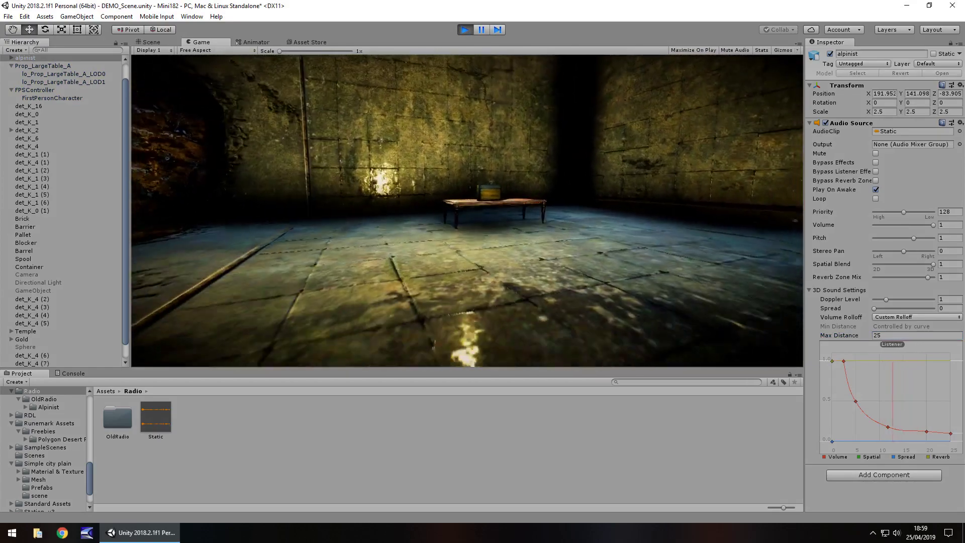
key(w)
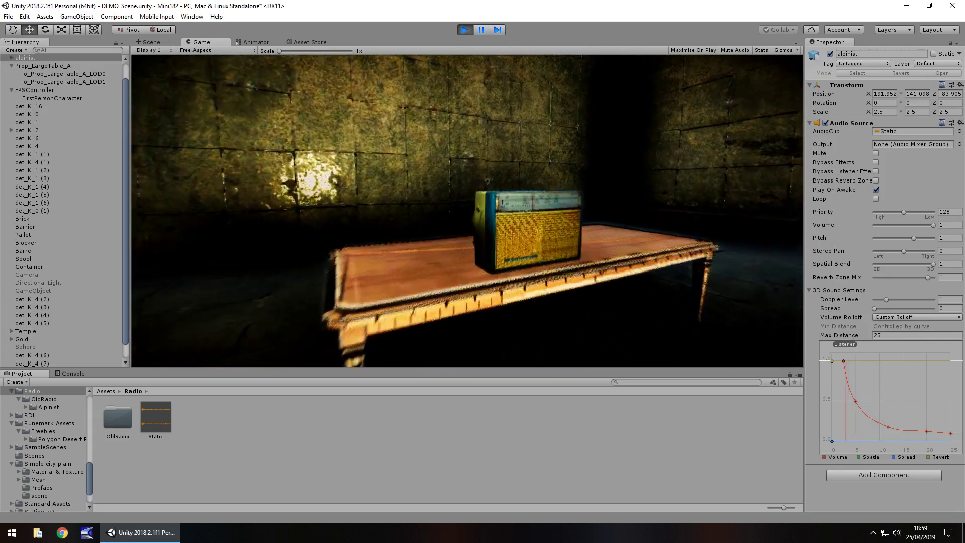
key(ctrl+p)
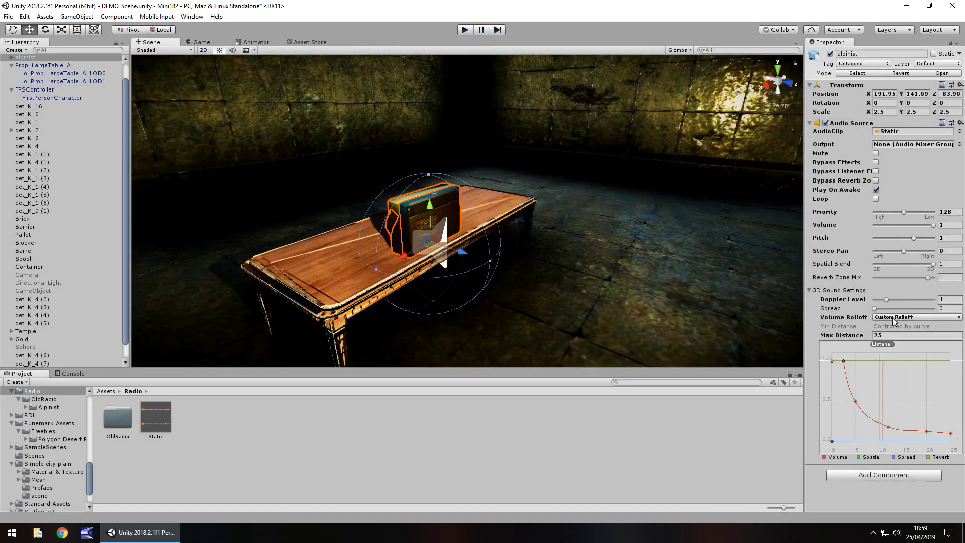
Replace the custom curve with Linear Rolloff, then settle on Logarithmic Rolloff
click(889, 427)
click(903, 316)
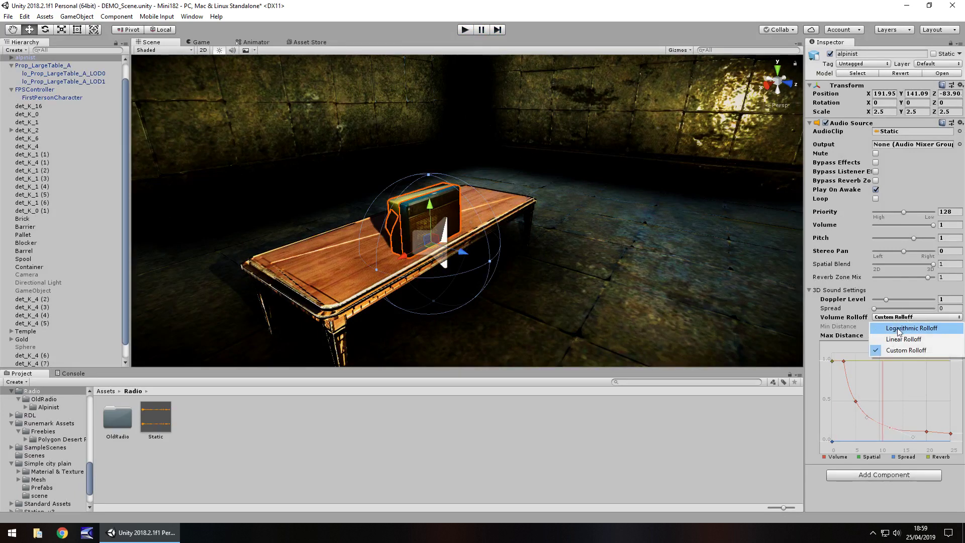
click(898, 319)
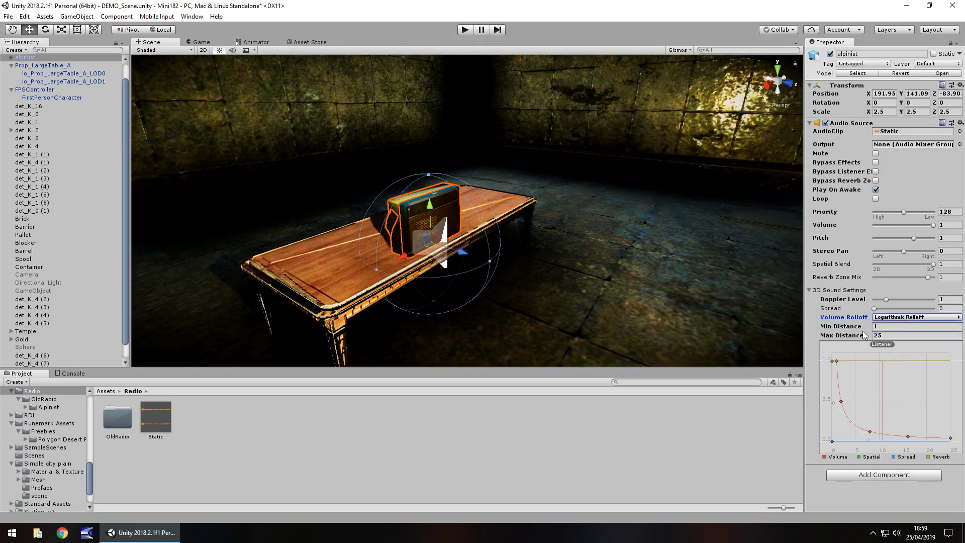
click(897, 318)
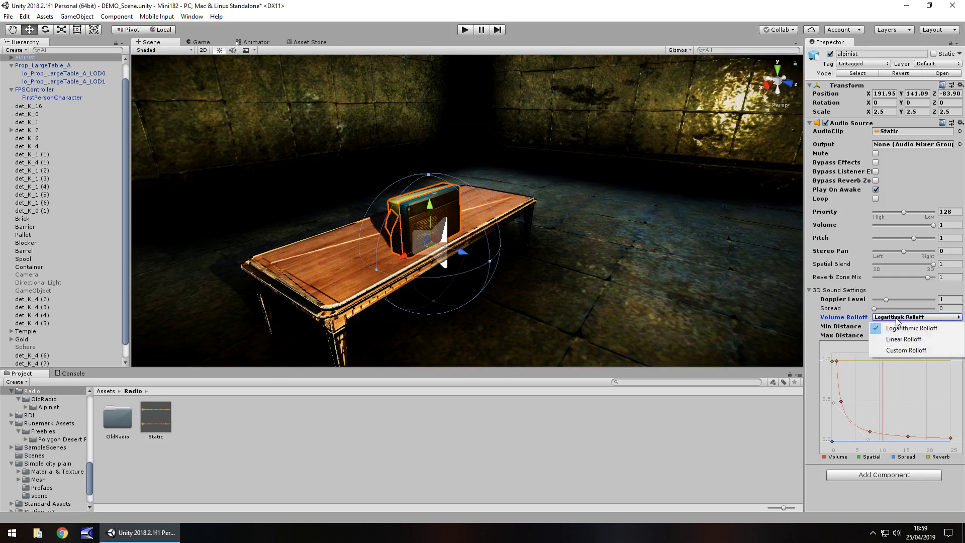
click(901, 337)
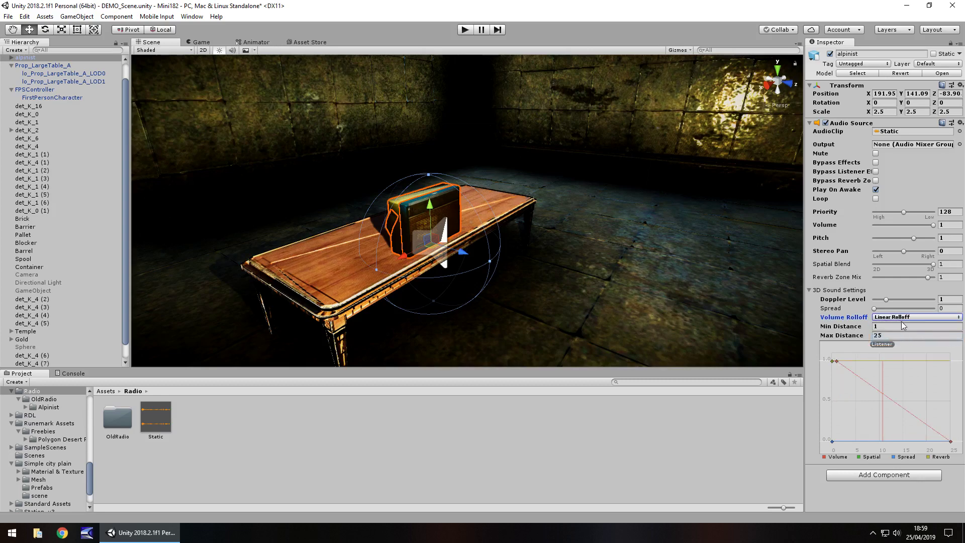
click(905, 319)
click(905, 328)
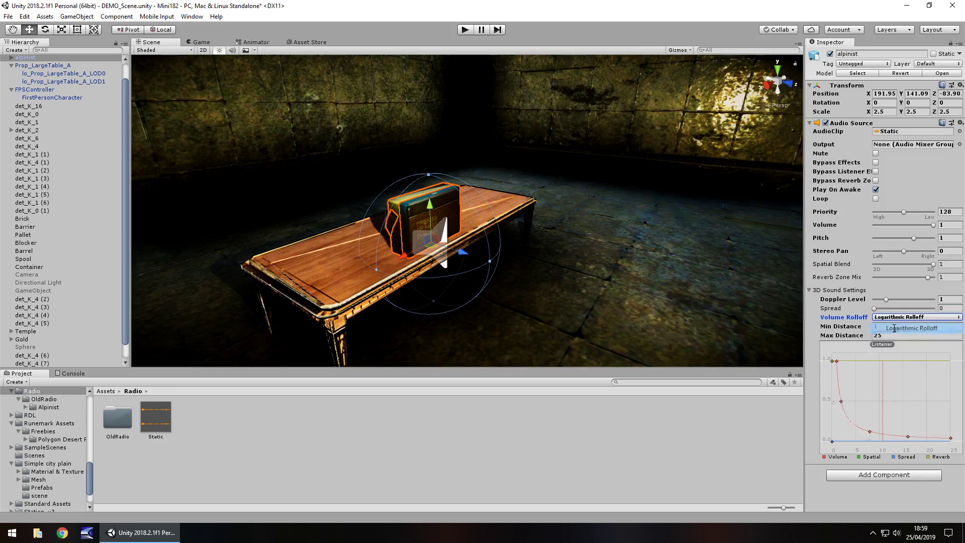